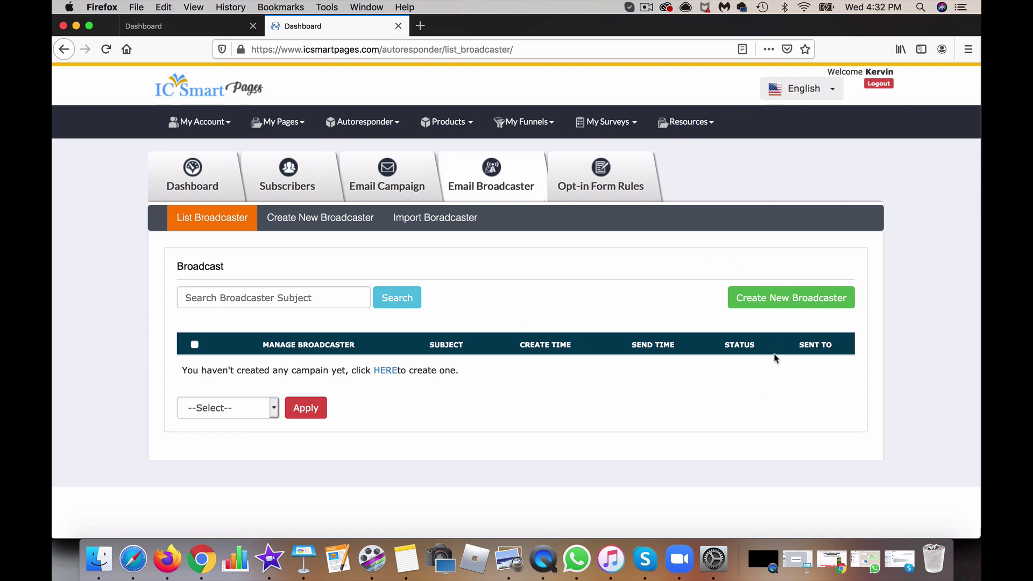
Step: Create a new broadcast and change its Format from Html to Text
left_click(785, 310)
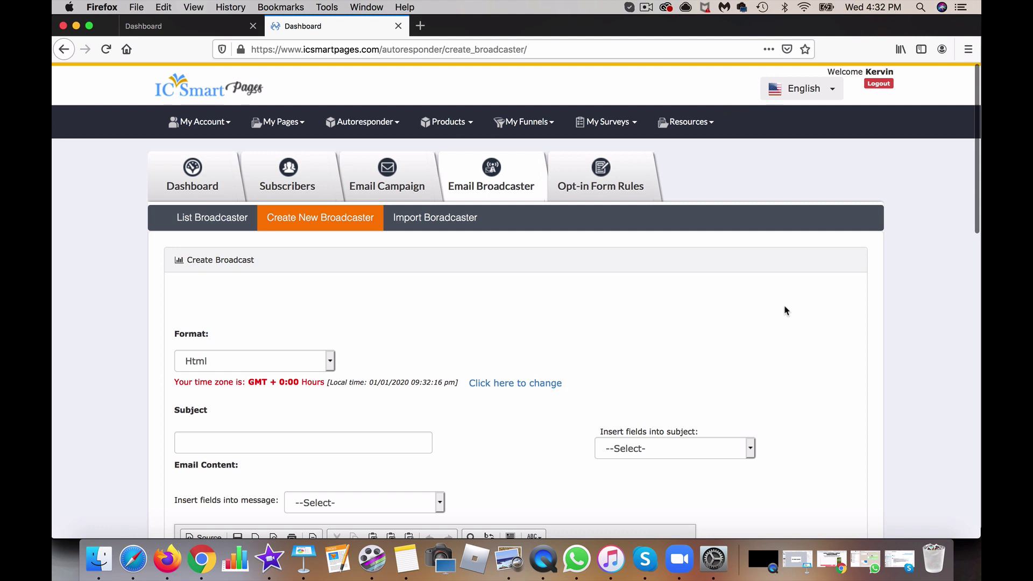
scroll(785, 310, "down", 5)
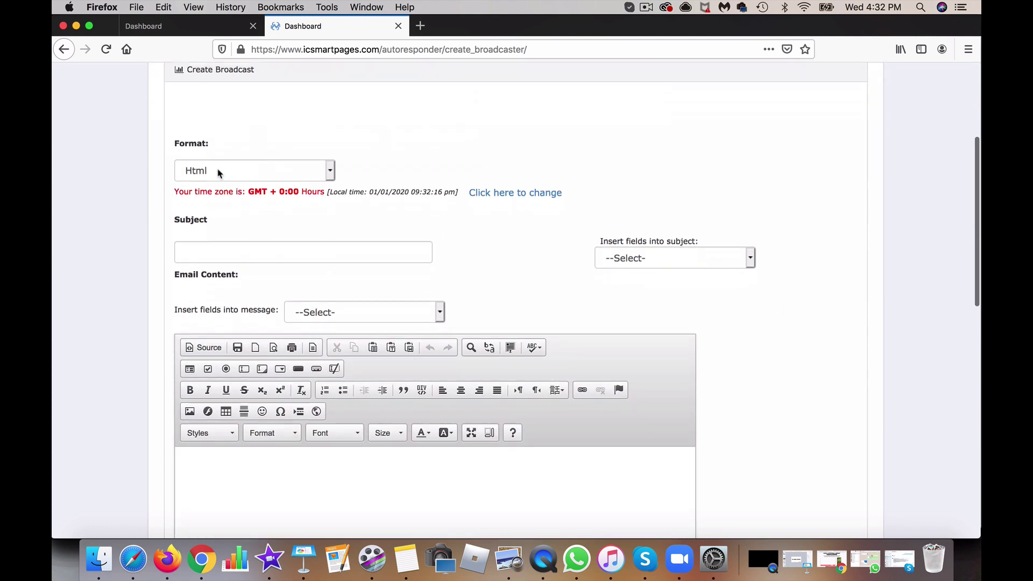
left_click(219, 171)
left_click(233, 137)
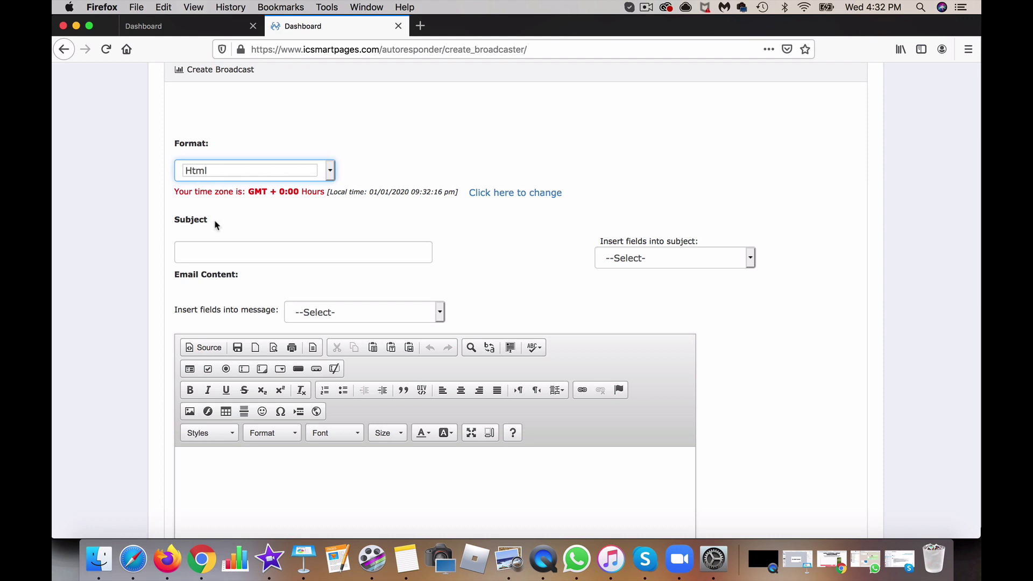
scroll(280, 192, "down", 2)
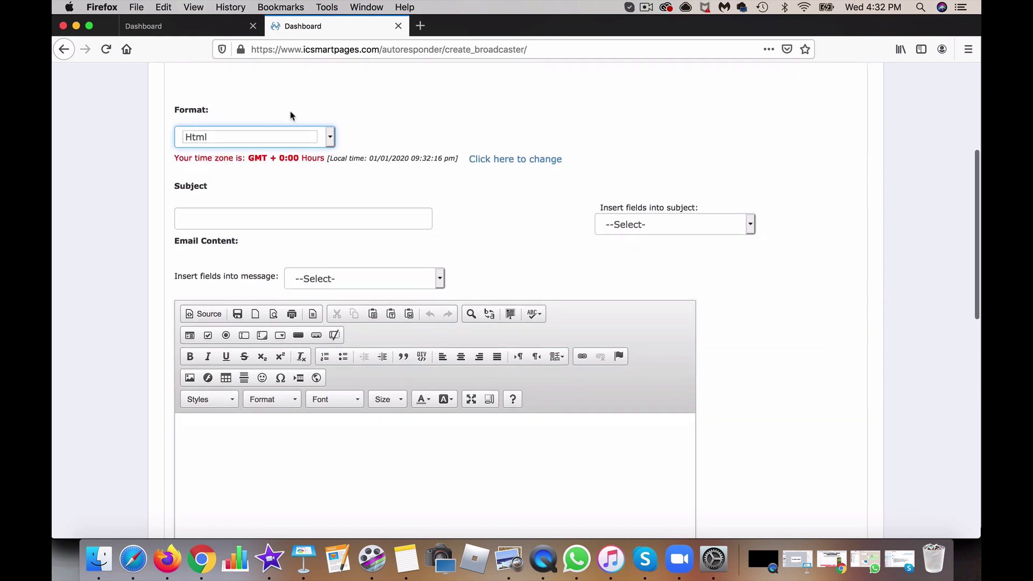
left_click(309, 134)
left_click(210, 150)
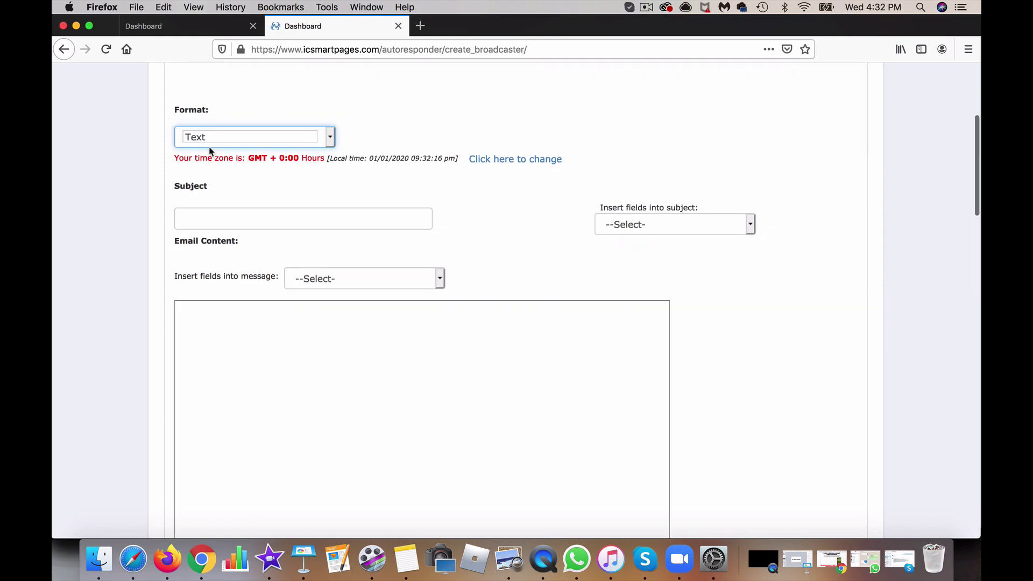
scroll(461, 410, "down", 5)
left_click(407, 337)
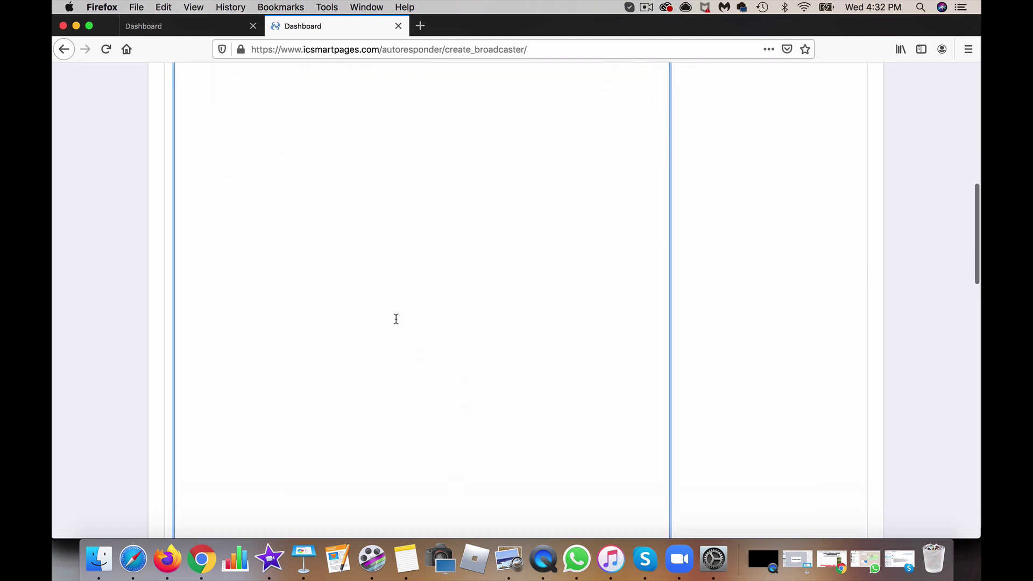
scroll(394, 318, "up", 5)
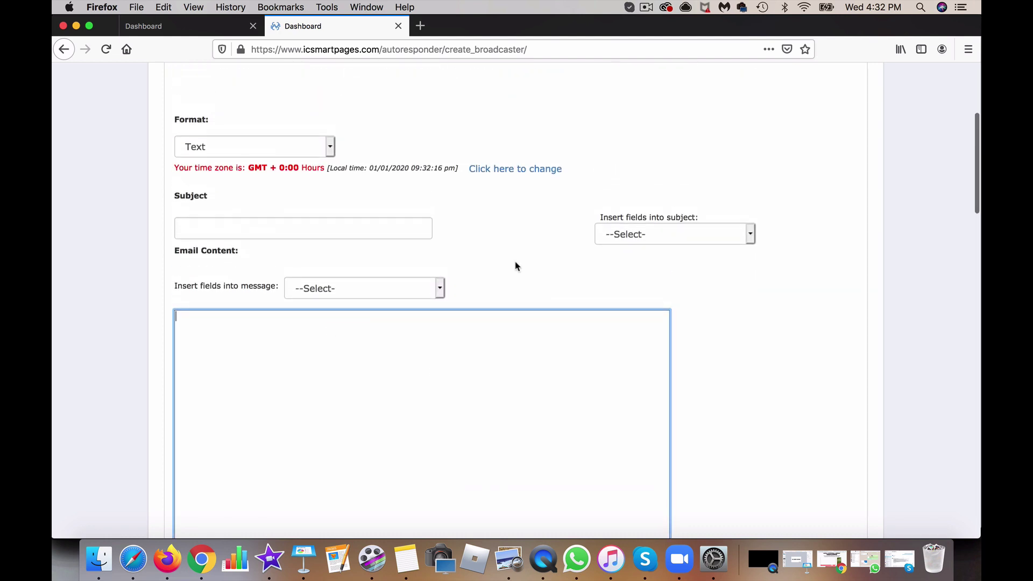
Step: Type 'Hello' as the subject and insert the Name field so it reads 'Hello {NAME}'
left_click(325, 230)
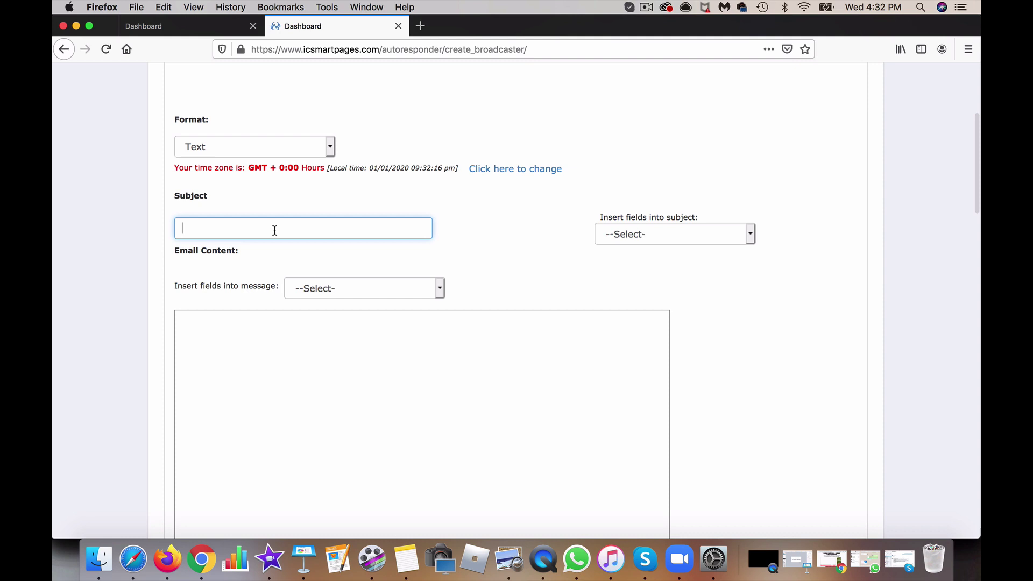
left_click(721, 237)
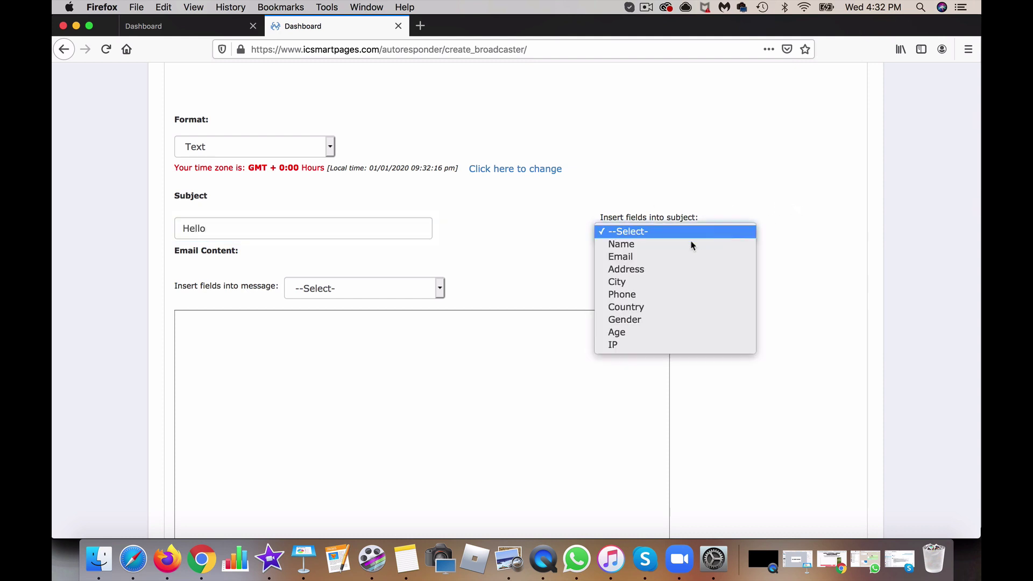
left_click(624, 245)
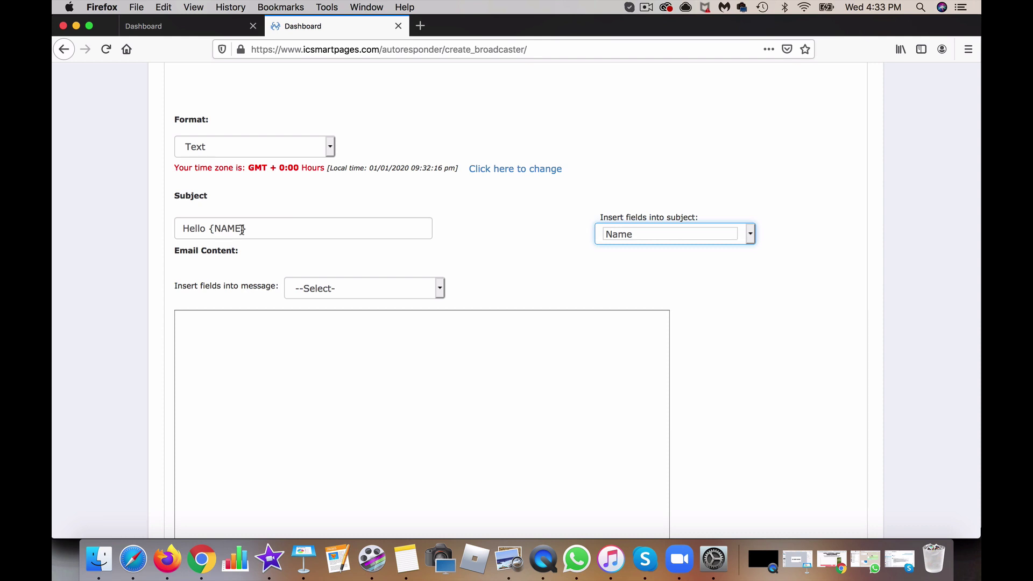
Step: Write 'Hey' in the message body, pasting the {NAME} placeholder copied from the subject
left_click(247, 348)
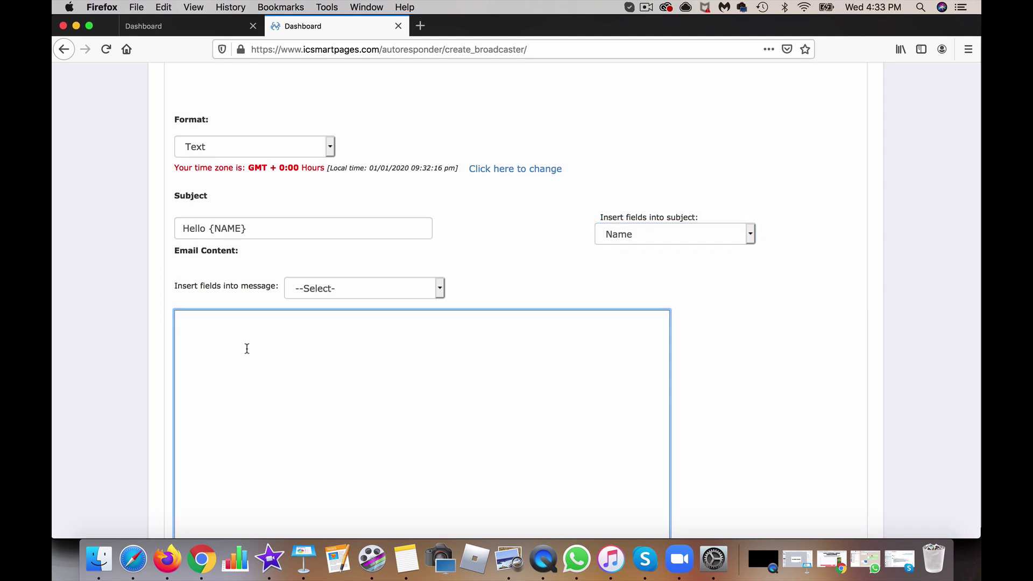
type("h")
left_click(406, 285)
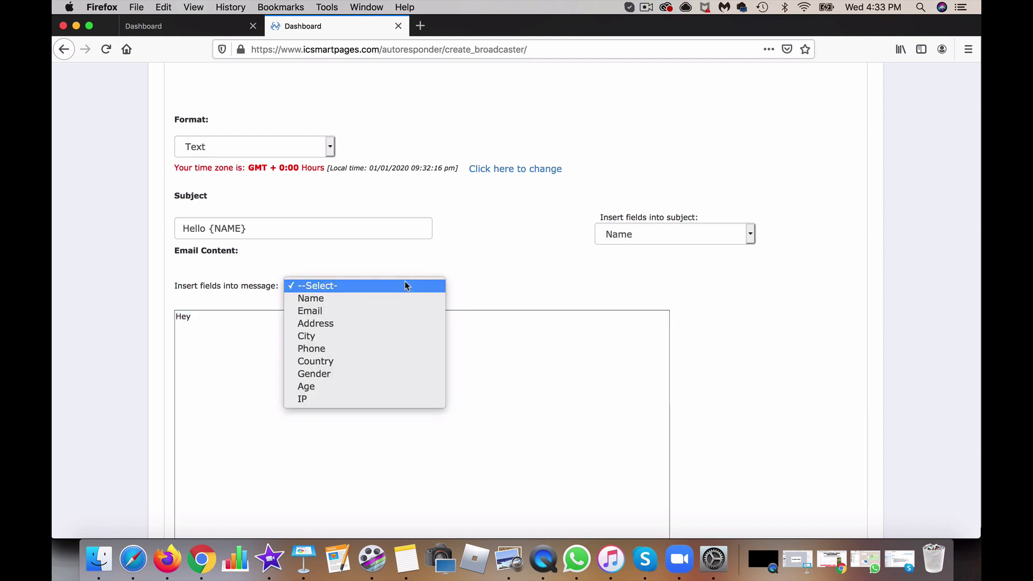
left_click(404, 304)
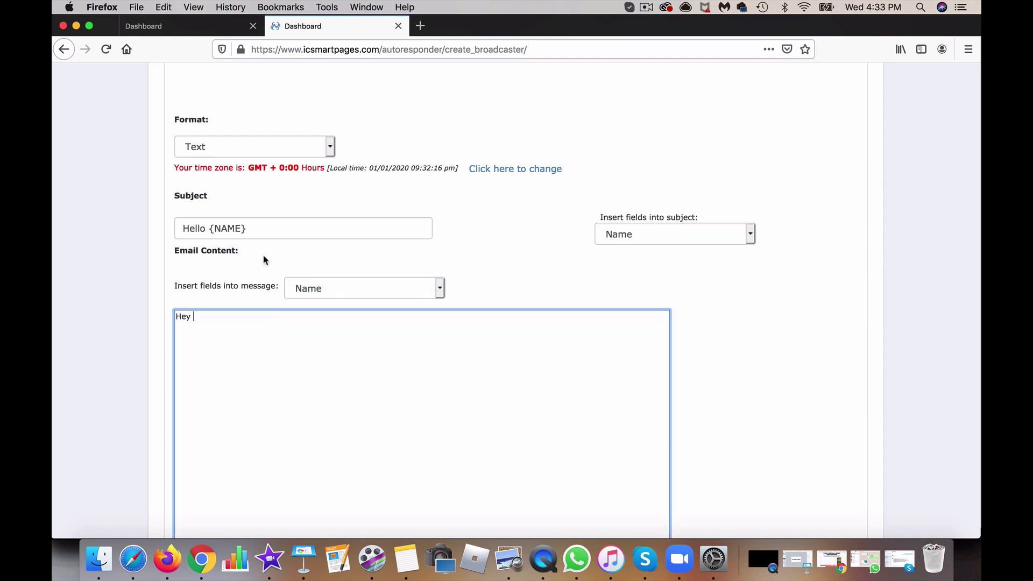
left_click_drag(261, 227, 209, 229)
key("super+c")
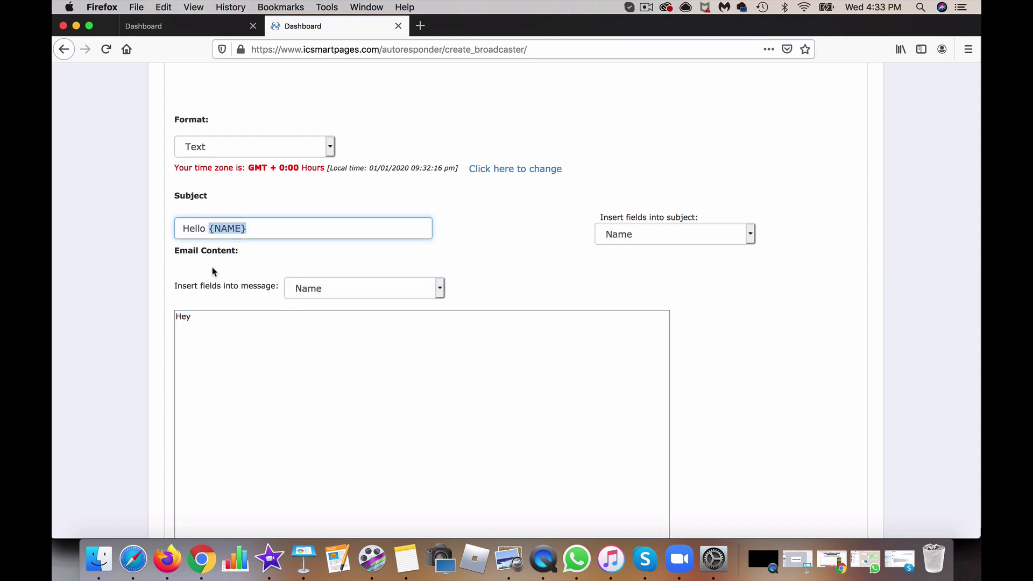
left_click(221, 320)
key("super+v")
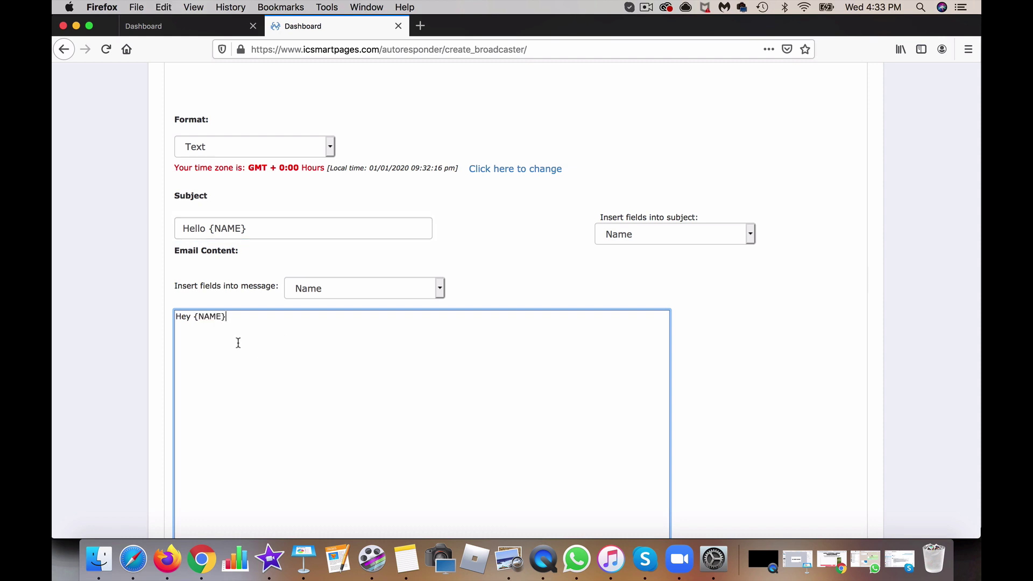
Step: Scroll down the broadcast form to the send options
scroll(287, 371, "down", 5)
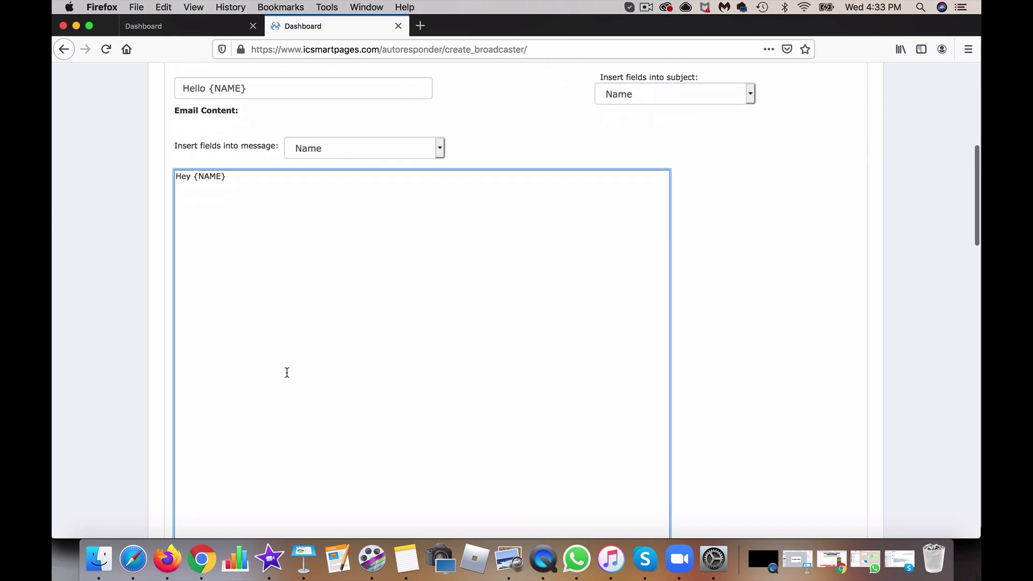
scroll(287, 372, "down", 15)
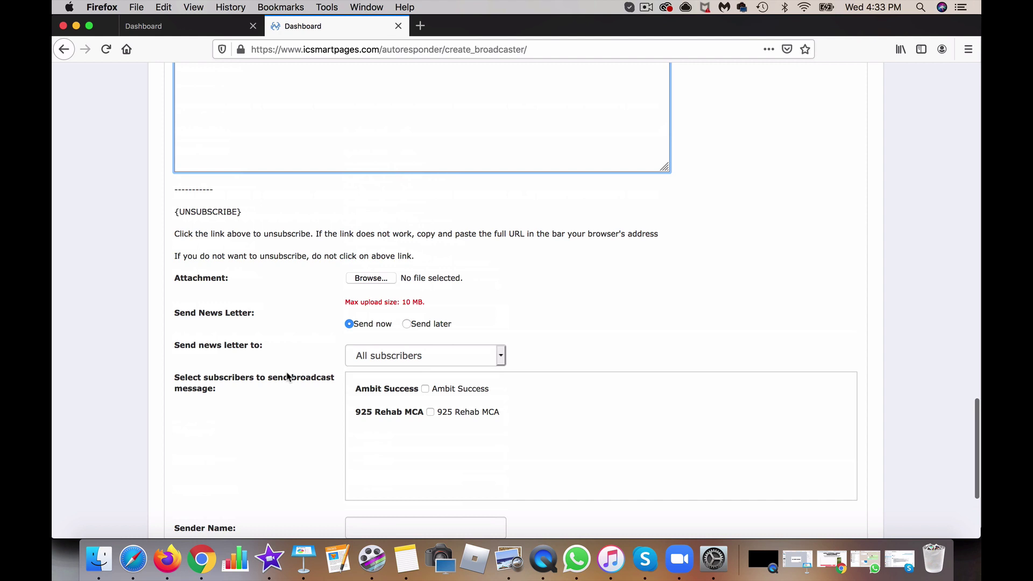
scroll(287, 375, "up", 20)
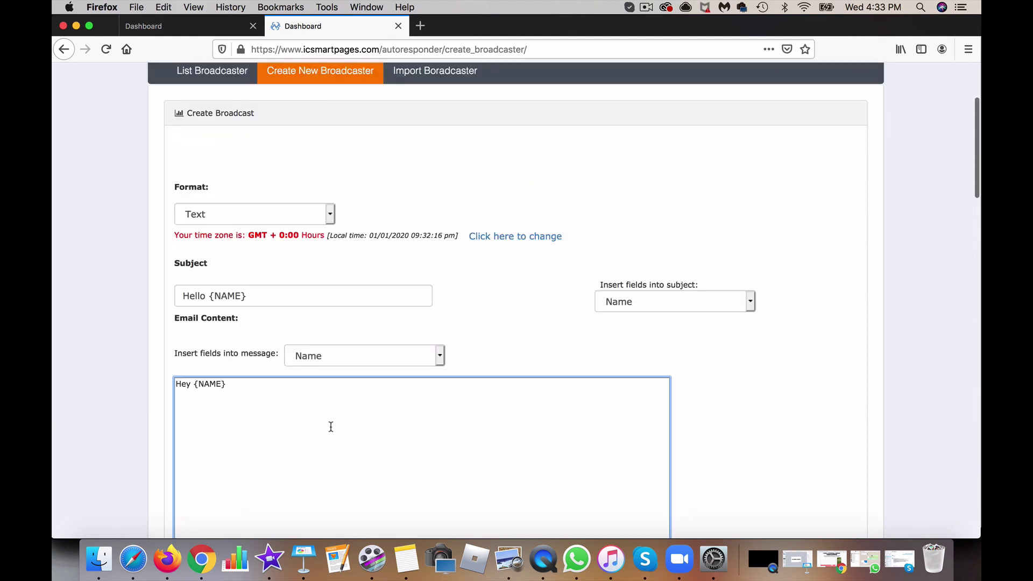
scroll(336, 429, "down", 10)
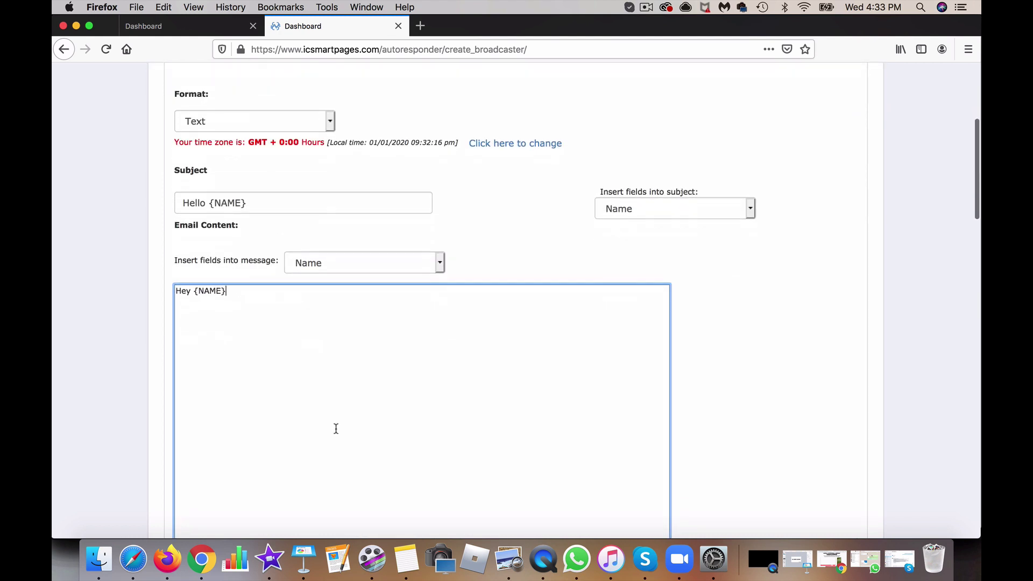
scroll(272, 407, "down", 10)
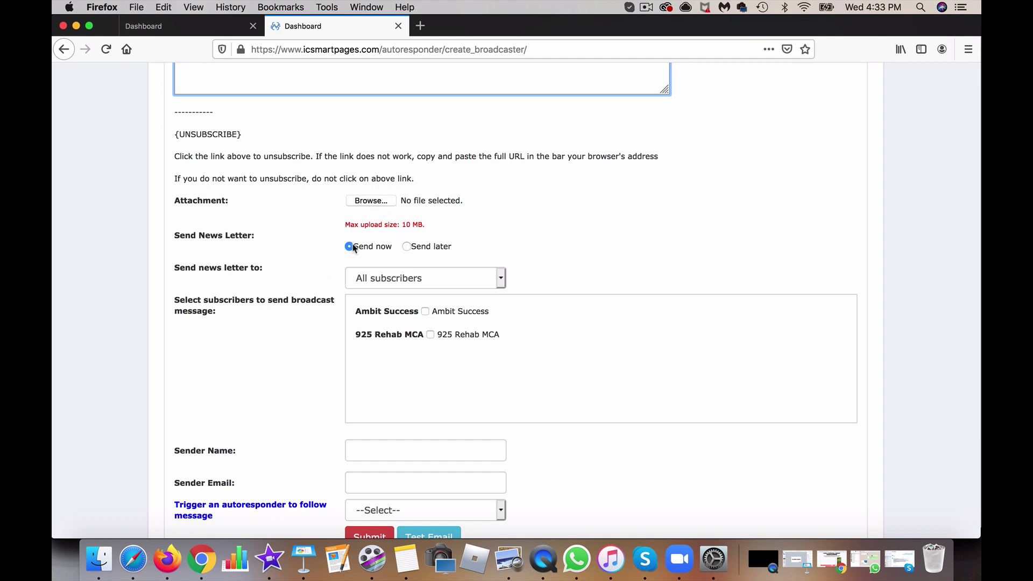
Step: Try Send later, then set the broadcast back to Send now
left_click(407, 247)
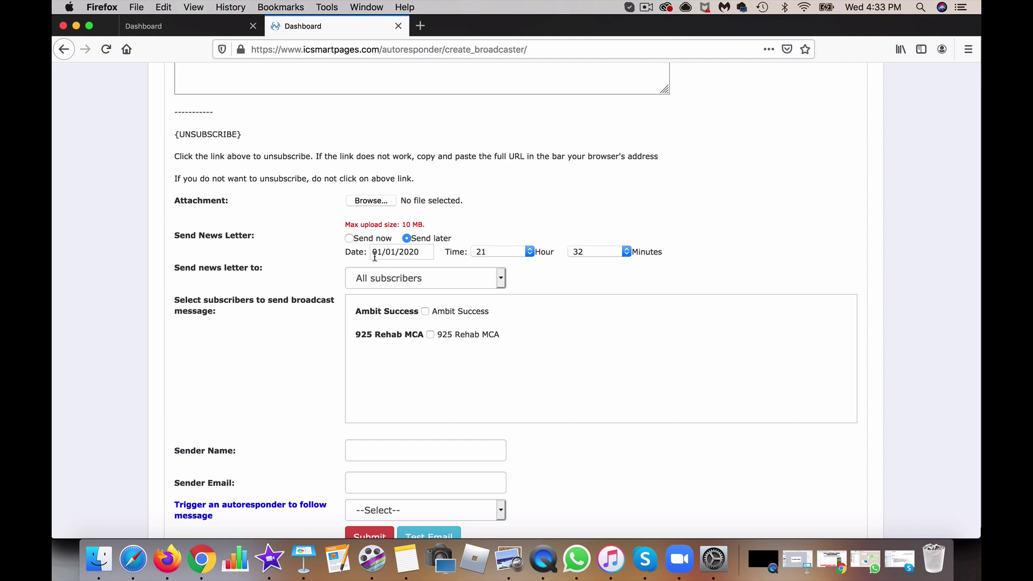
left_click(390, 253)
left_click(349, 238)
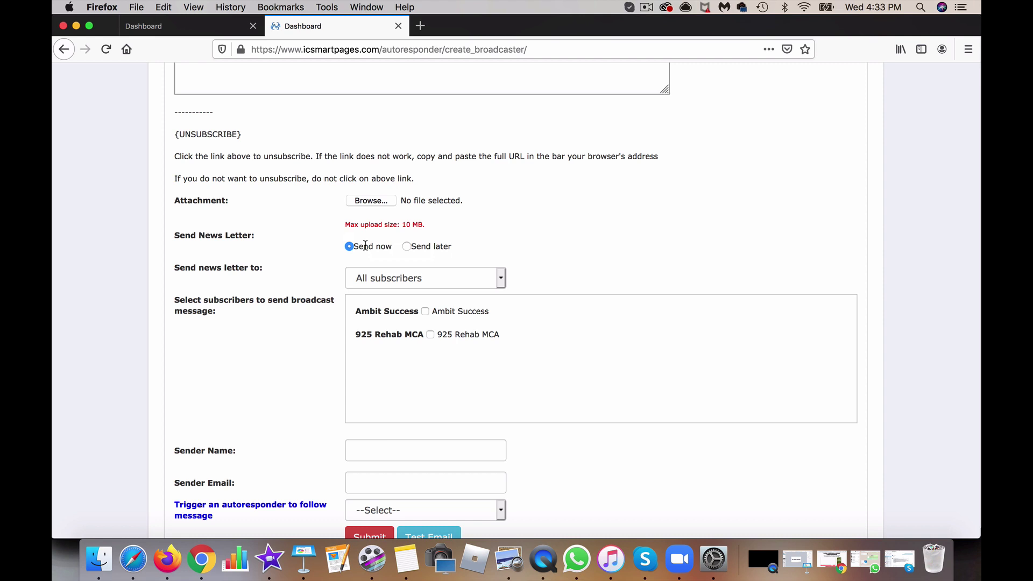
scroll(365, 245, "down", 1)
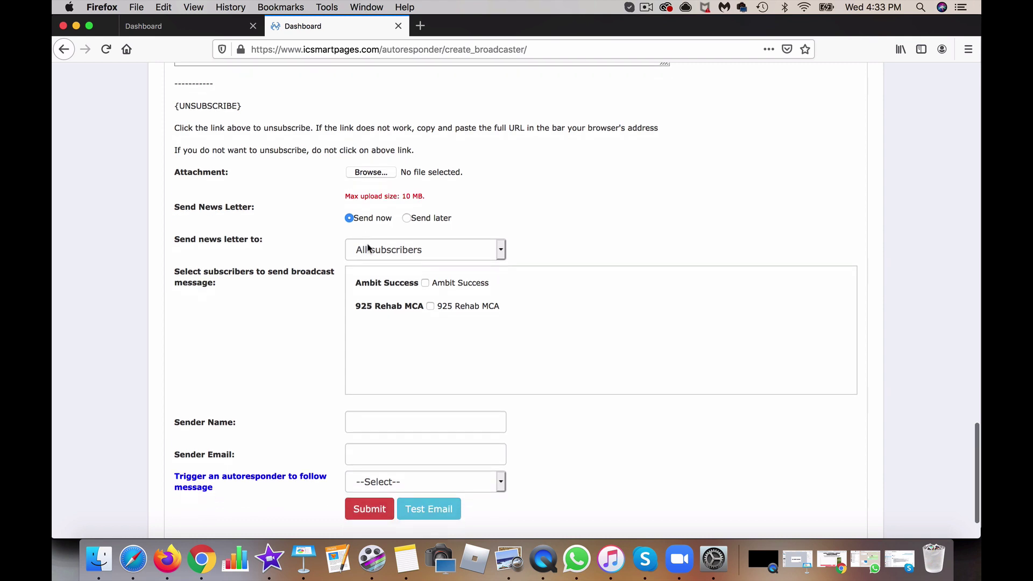
scroll(368, 248, "up", 1)
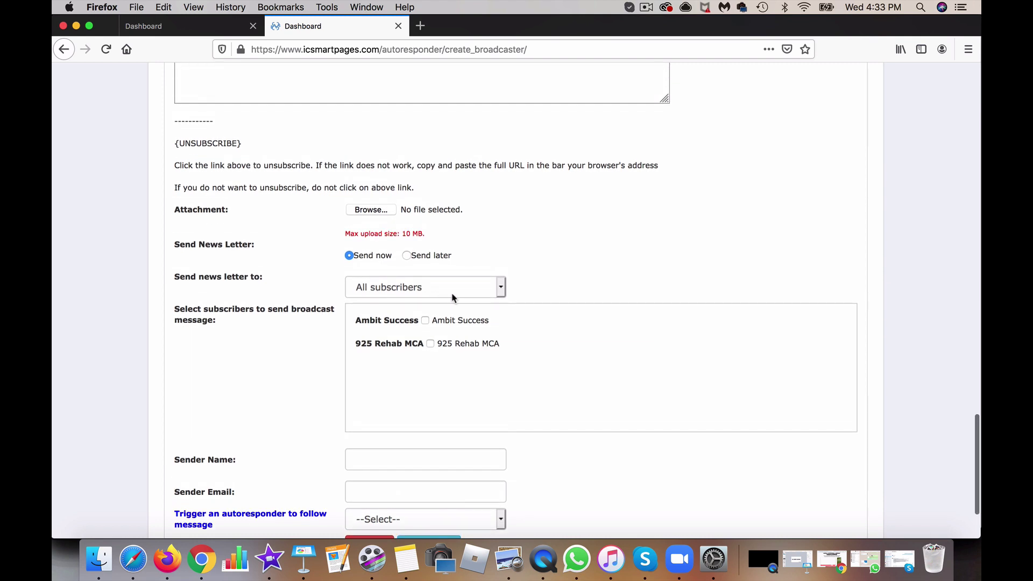
Step: Tick the Ambit Success list under Select subscribers
scroll(248, 326, "down", 1)
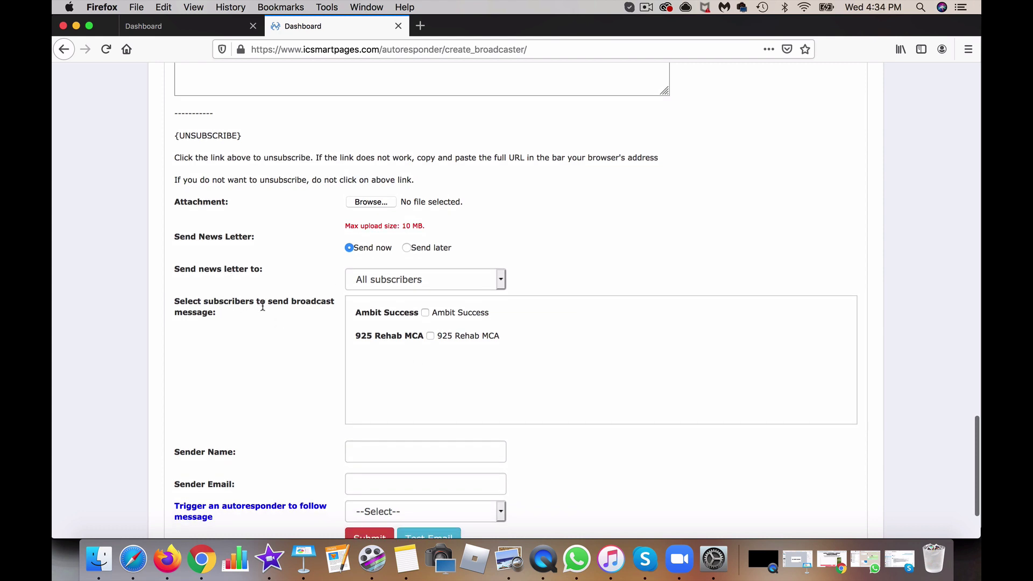
scroll(421, 326, "down", 1)
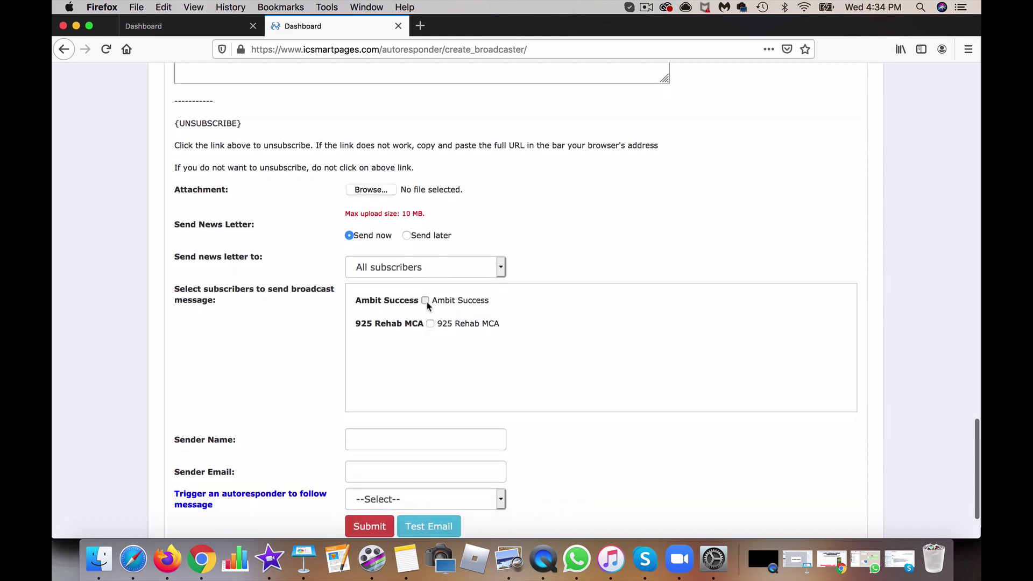
left_click(425, 301)
scroll(463, 302, "down", 2)
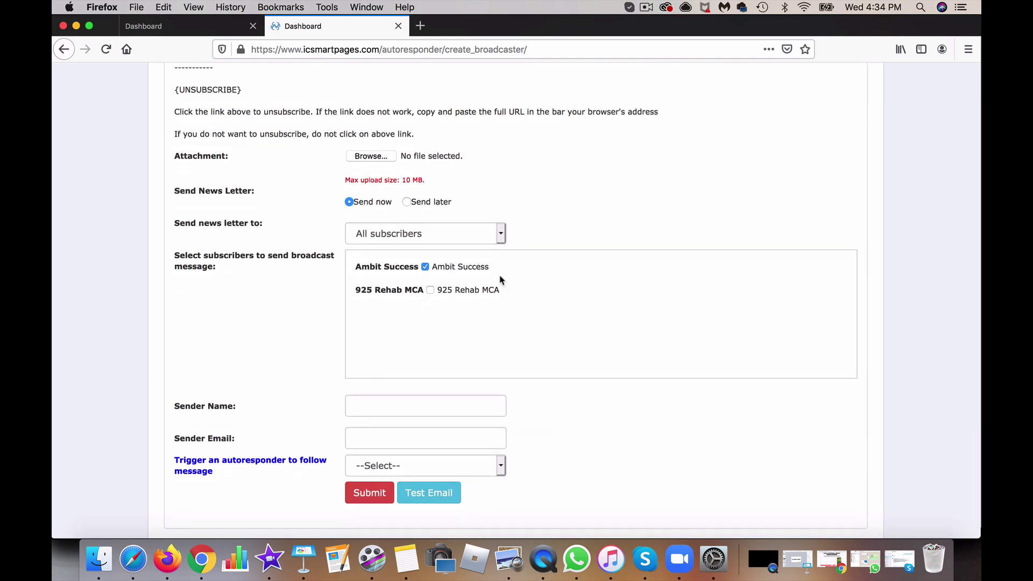
scroll(500, 279, "down", 2)
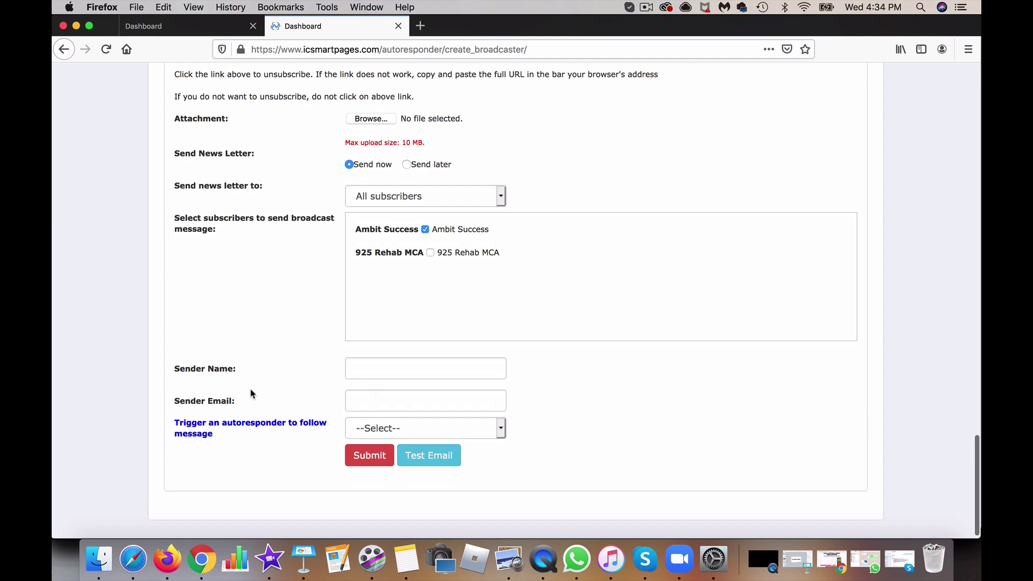
Step: Enter the sender's name in Sender Name and their e-mail address in Sender Email
left_click(386, 374)
type("Ke")
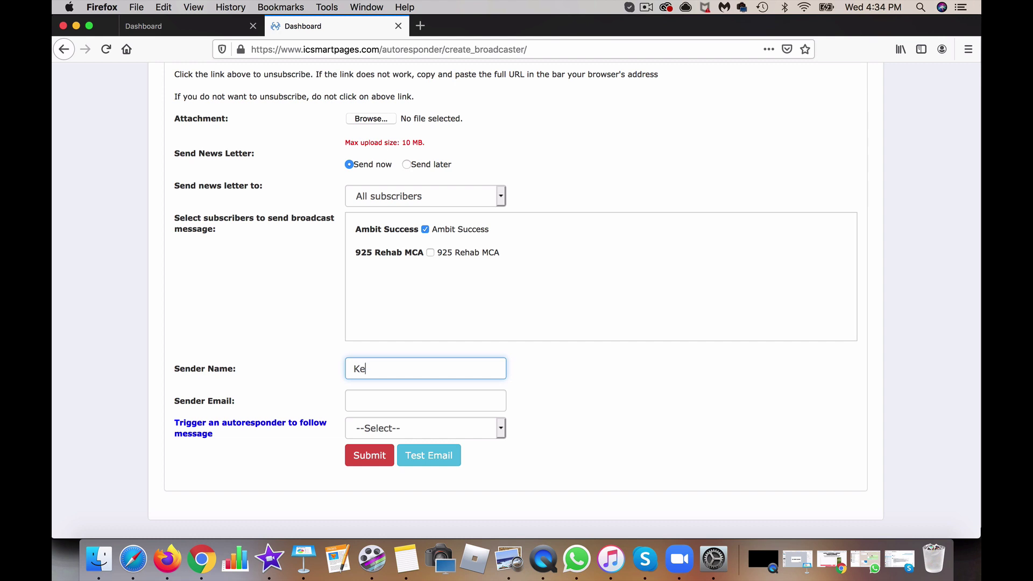
type("rvin")
left_click(369, 402)
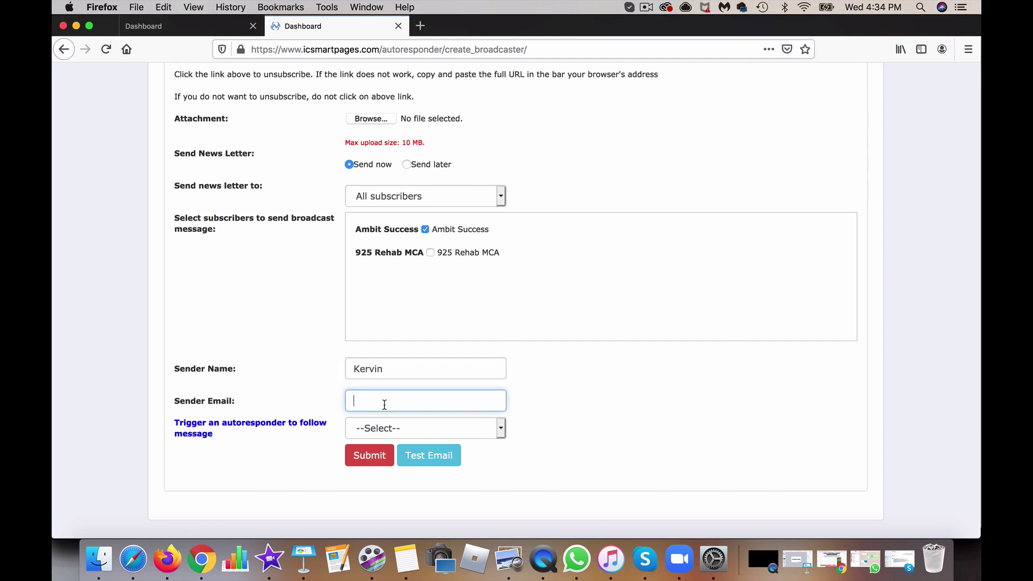
scroll(341, 440, "down", 1)
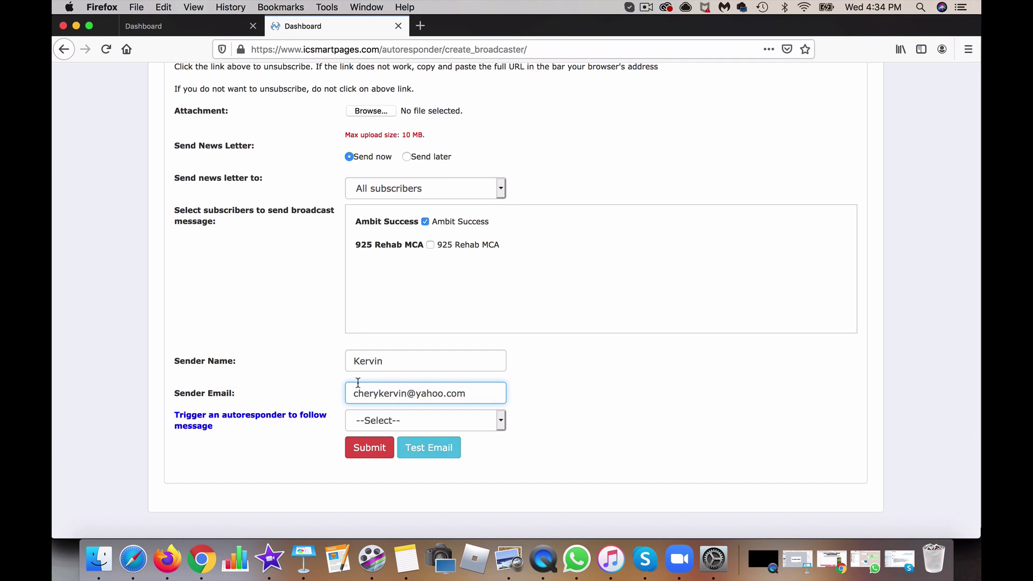
scroll(525, 129, "up", 5)
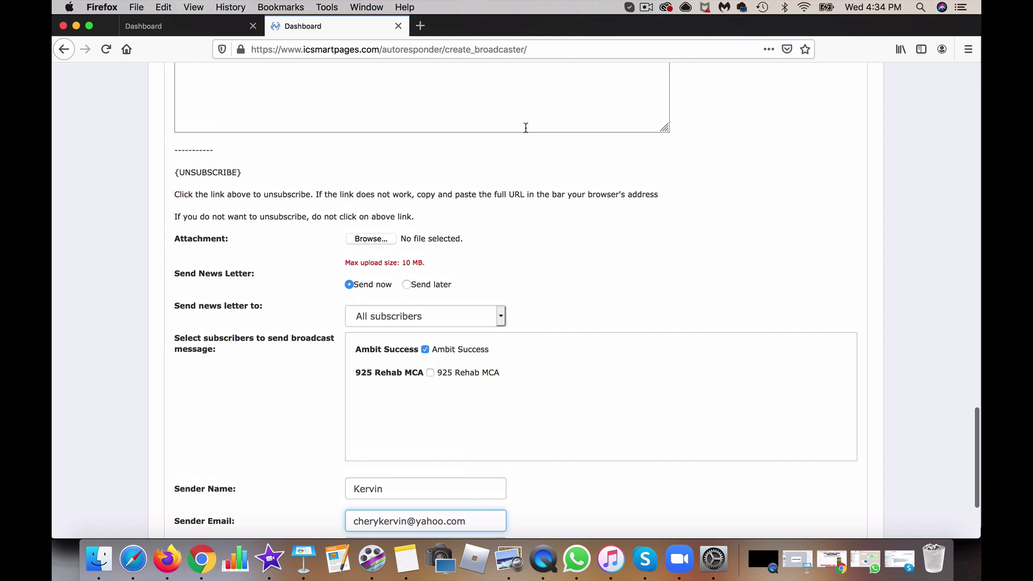
scroll(526, 128, "up", 10)
scroll(526, 128, "down", 15)
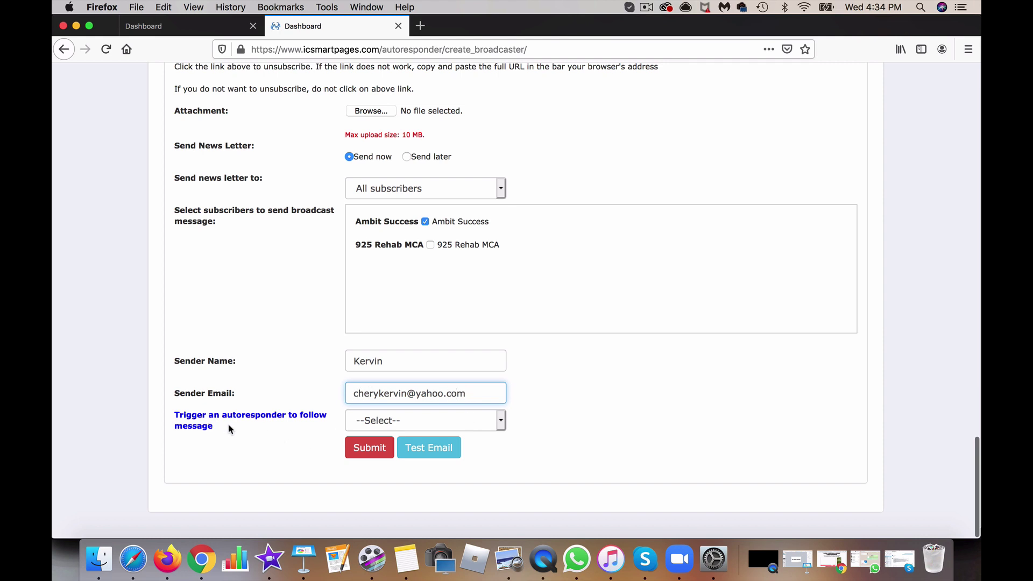
left_click(401, 426)
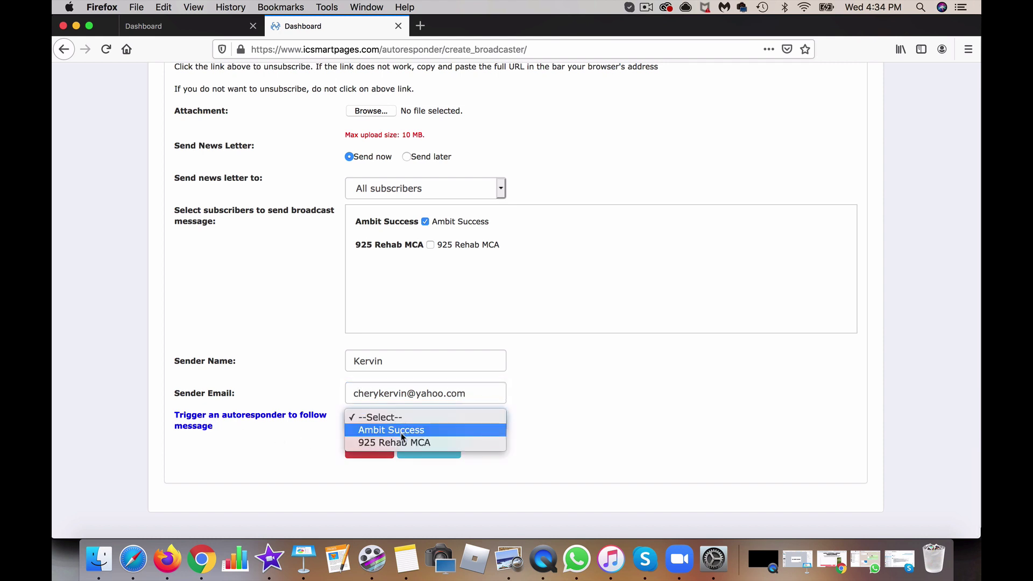
left_click(580, 378)
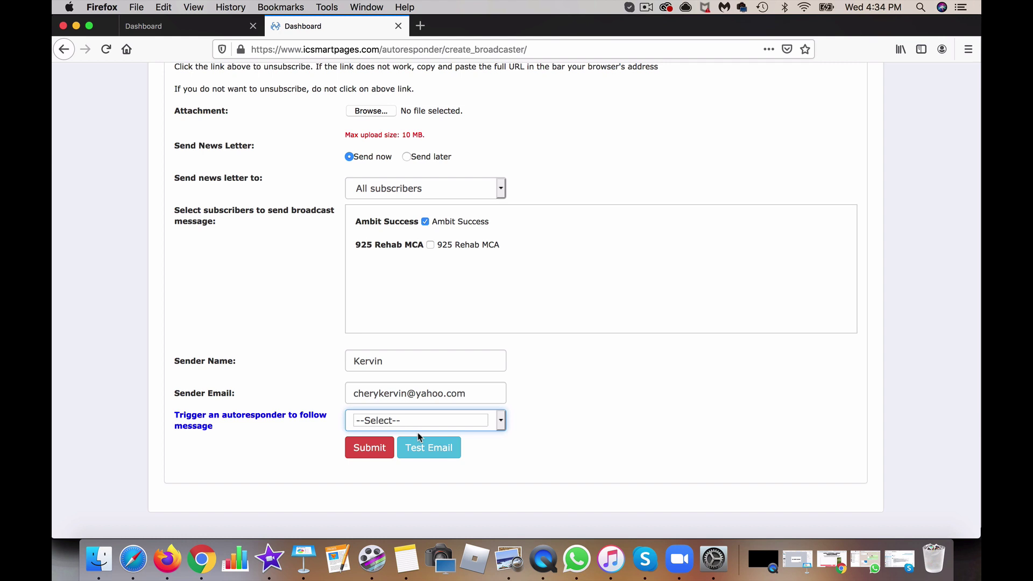
left_click(404, 418)
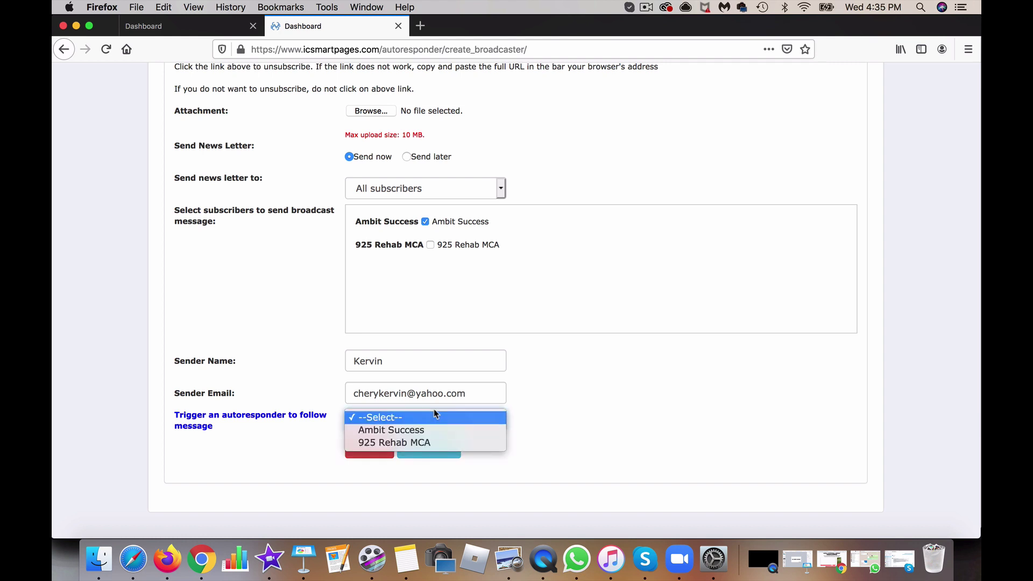
scroll(590, 189, "up", 1)
scroll(590, 189, "up", 20)
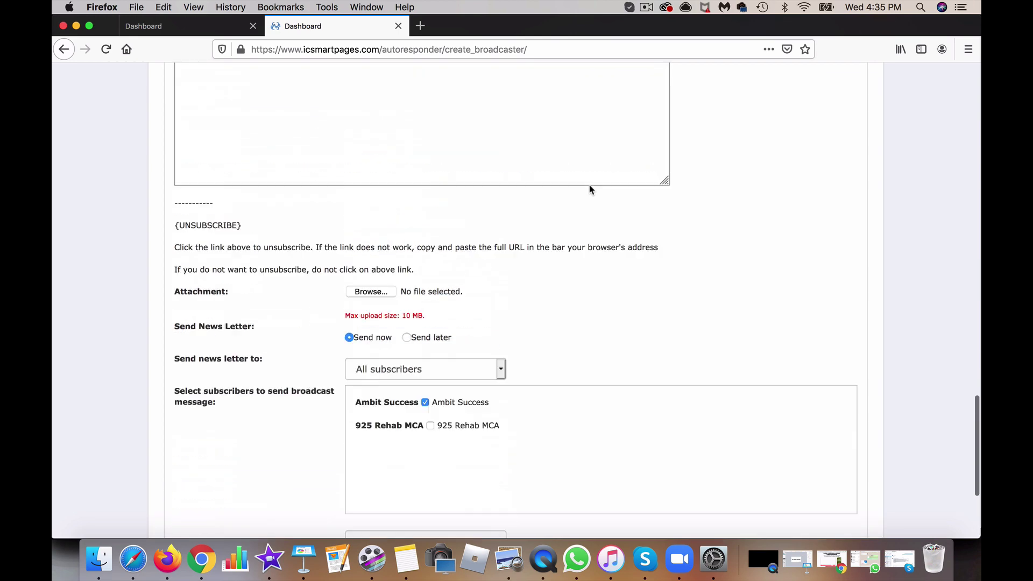
scroll(590, 189, "down", 20)
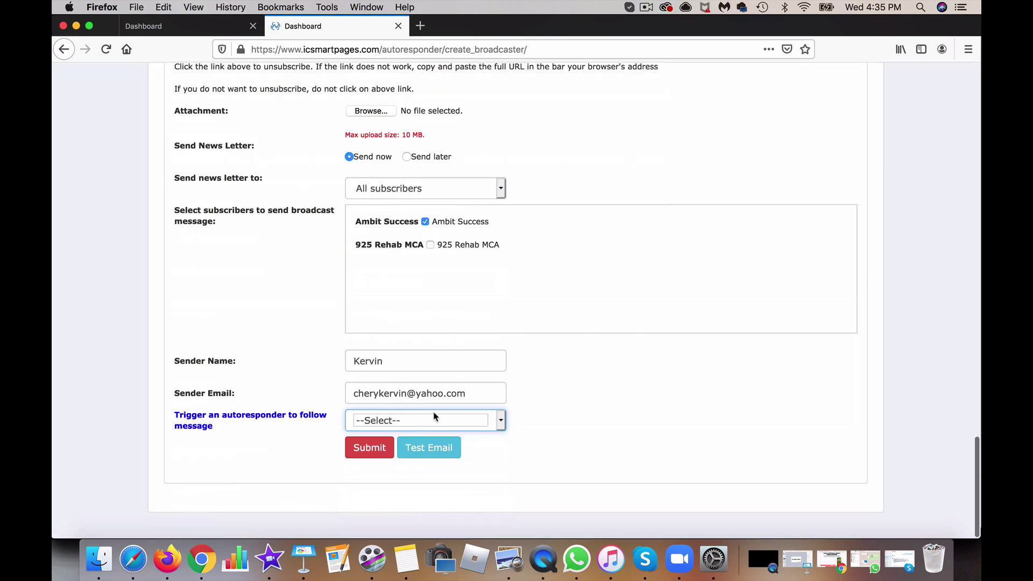
scroll(370, 395, "up", 1)
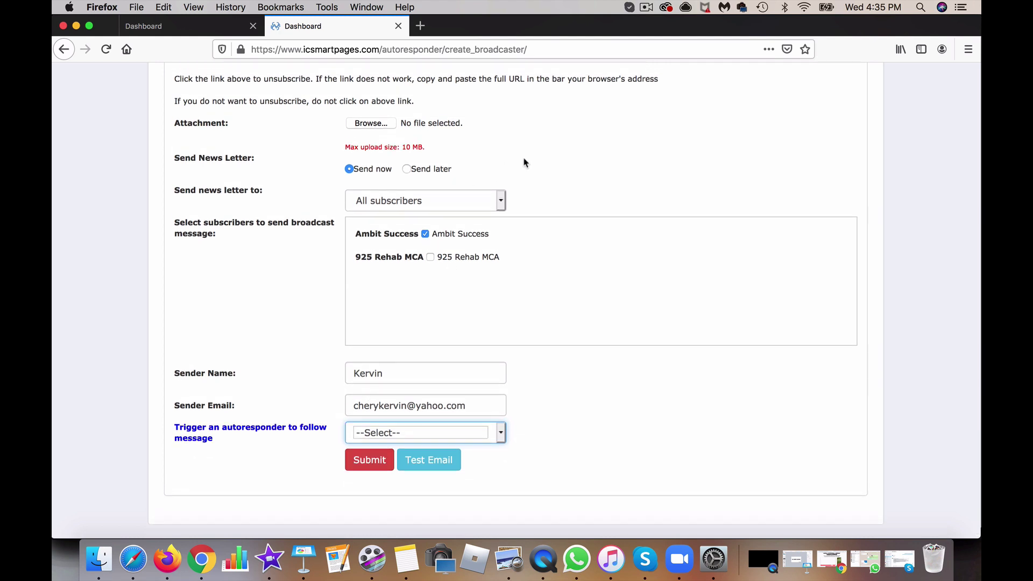
scroll(525, 162, "up", 10)
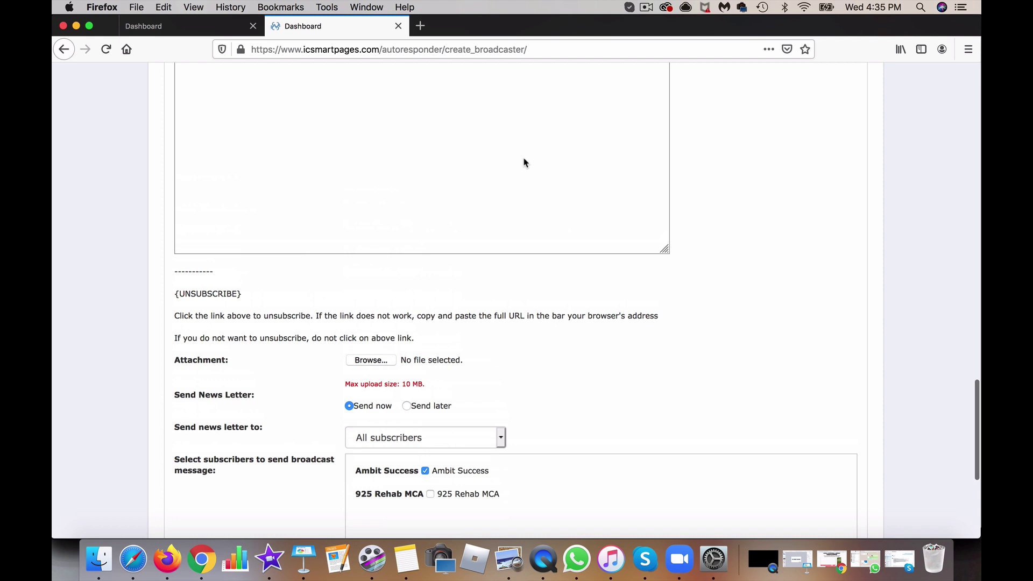
scroll(525, 163, "up", 10)
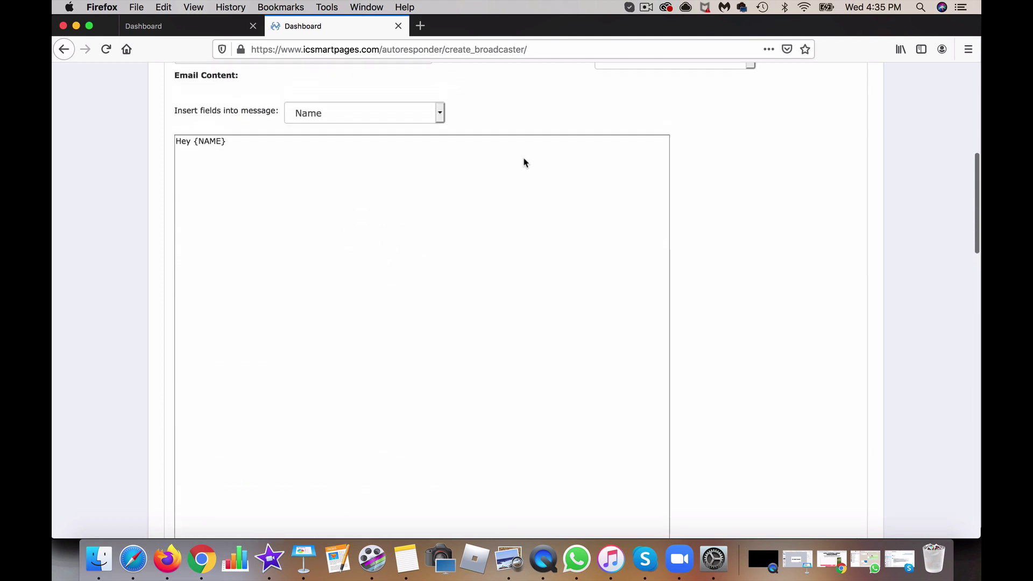